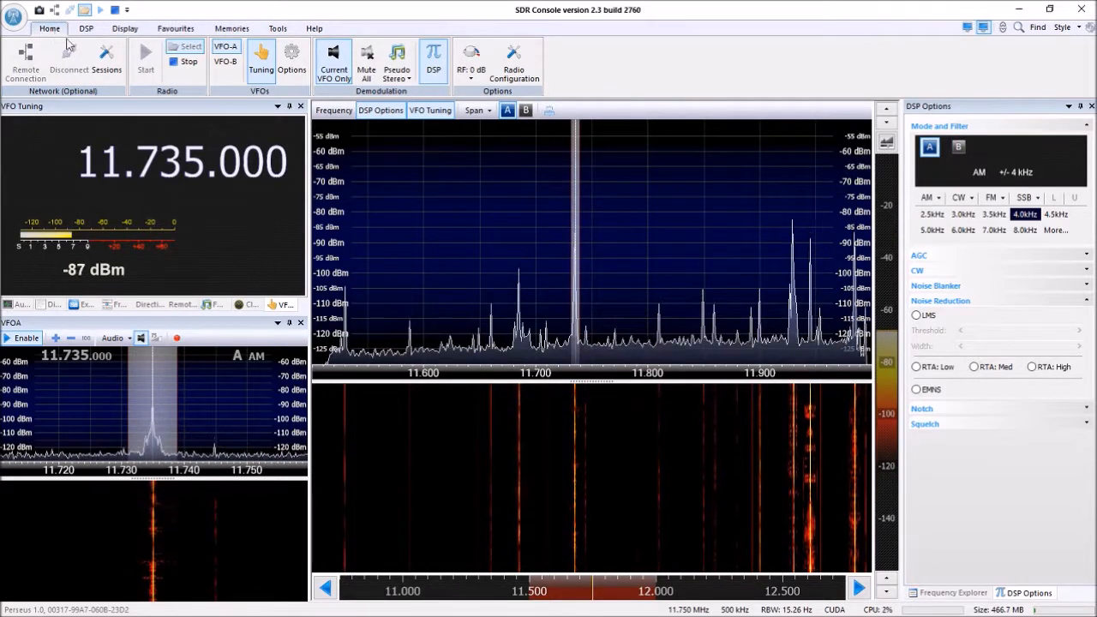
Stop the local radio, switch to SDR Server and start the SDR-Radio.com Server service.
click(183, 61)
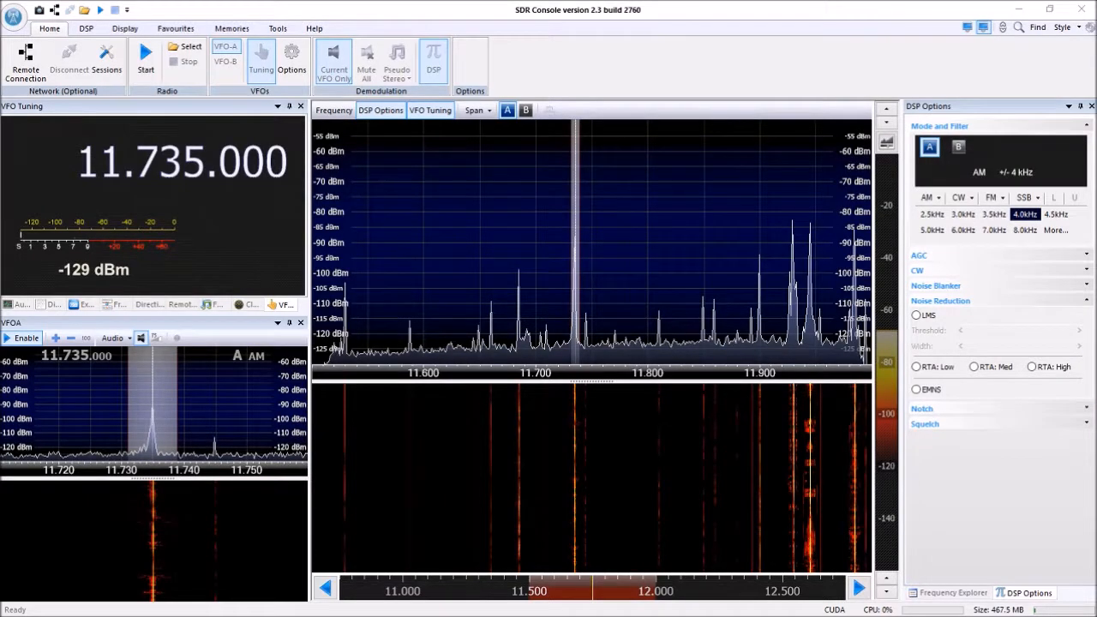
drag(0, 153, 436, 156)
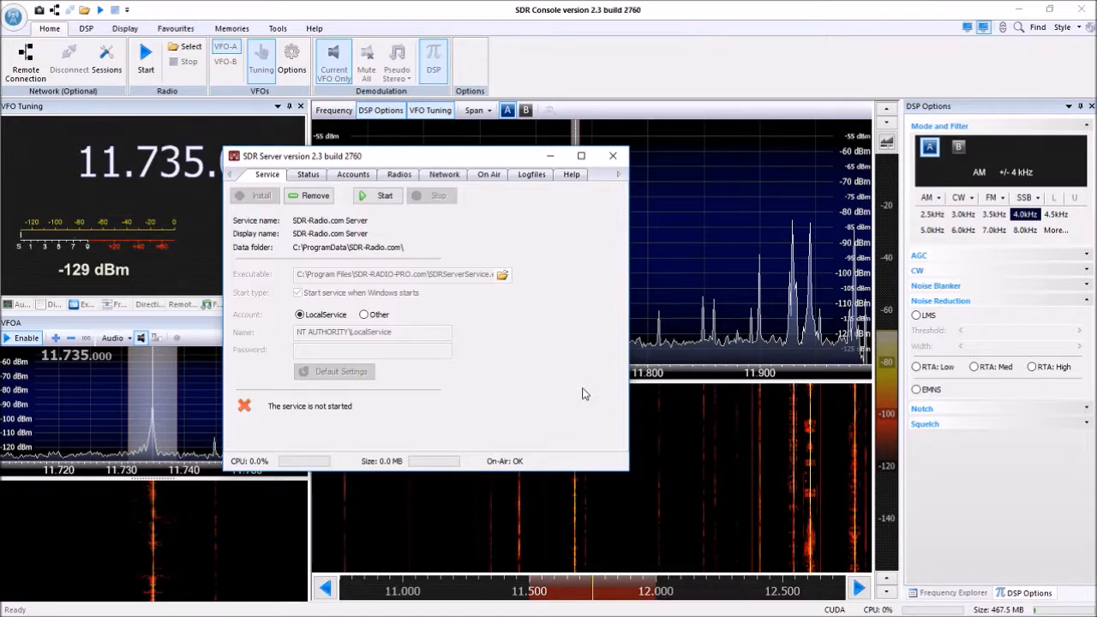
click(1019, 9)
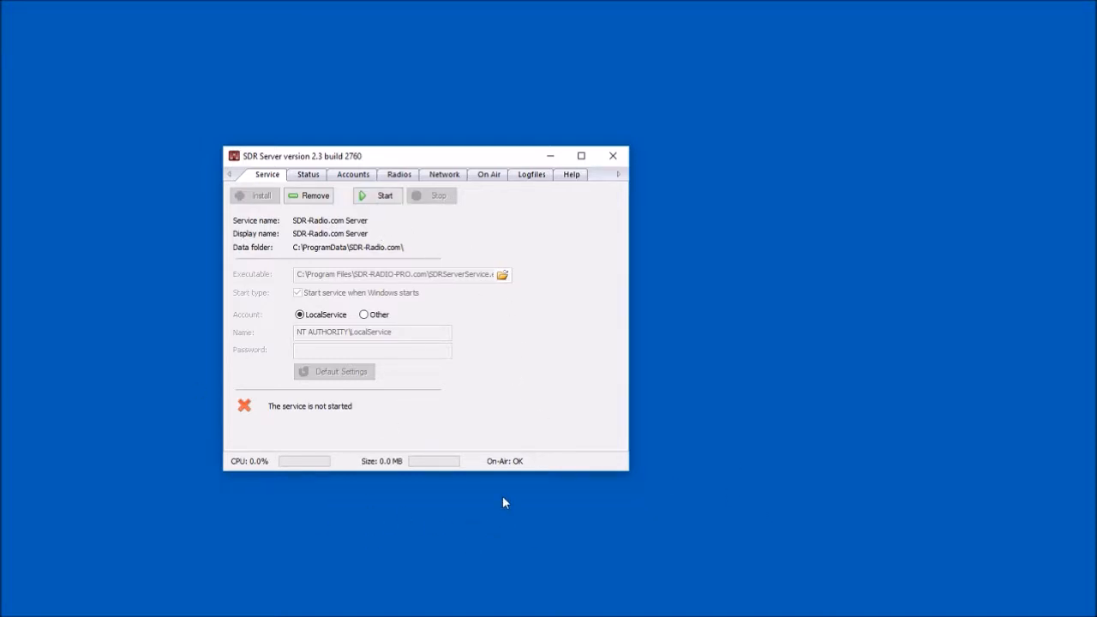
click(375, 197)
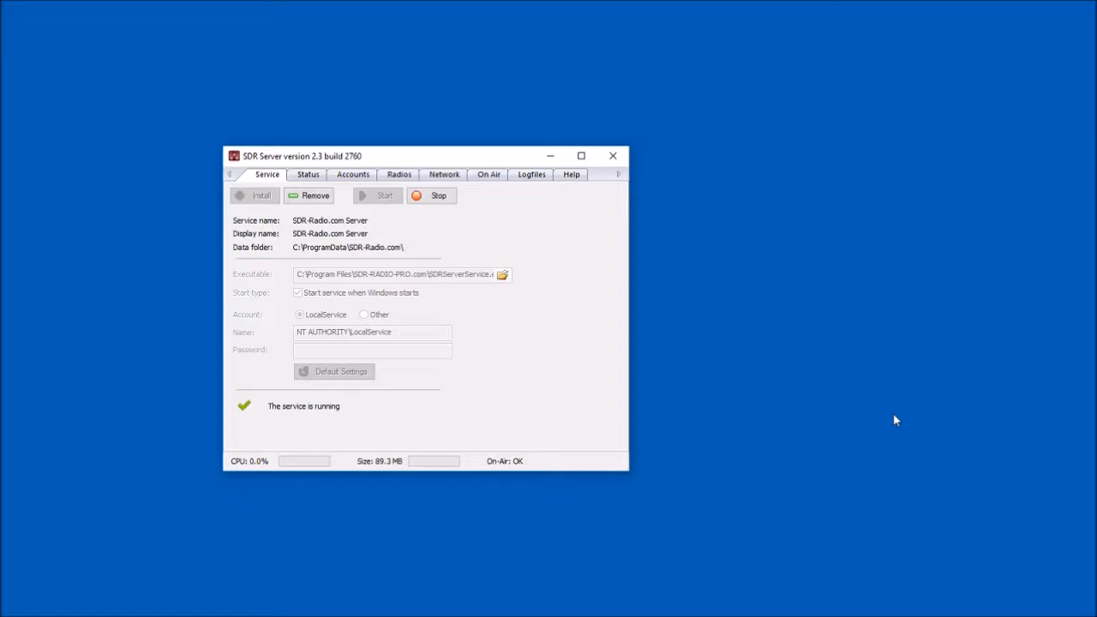
Review the server's status, radios and accounts, plus its network connection, bandwidth and audio codec settings.
click(300, 176)
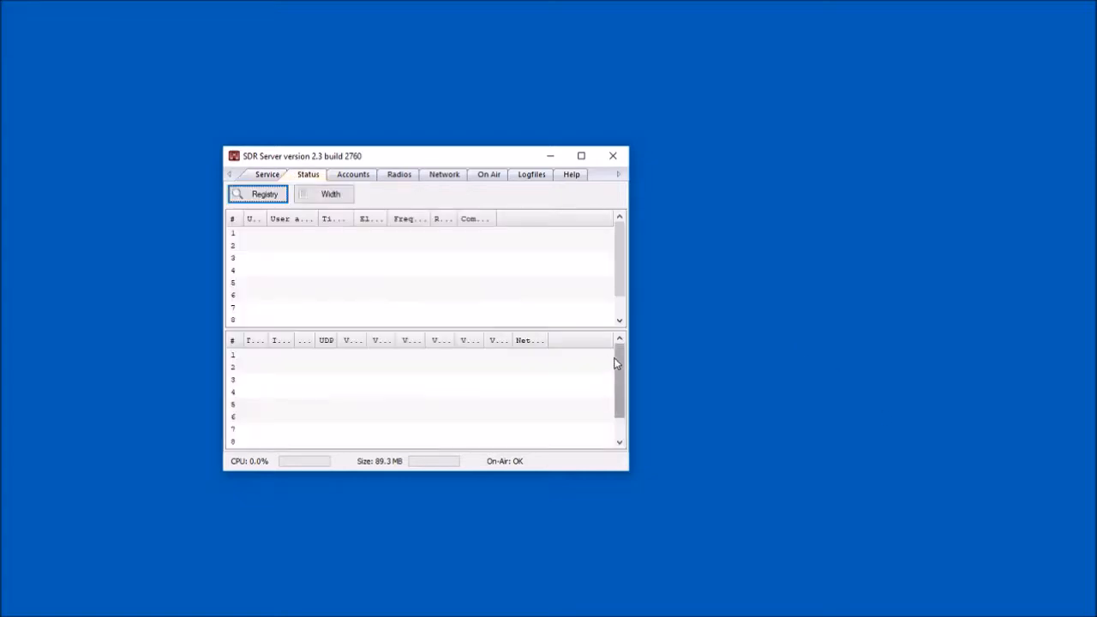
click(415, 176)
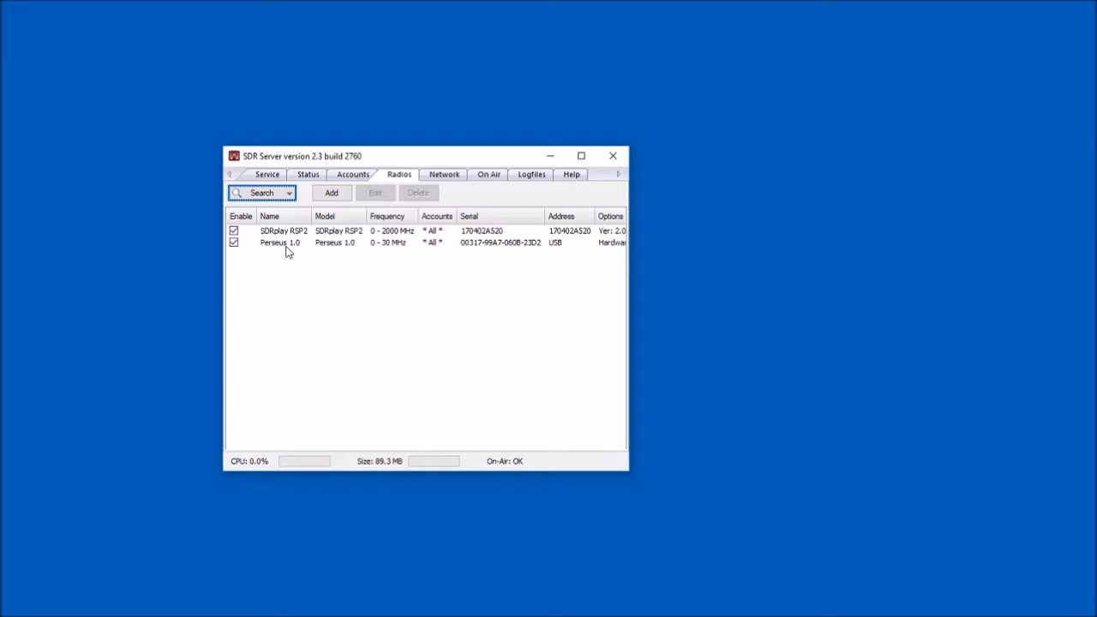
click(344, 177)
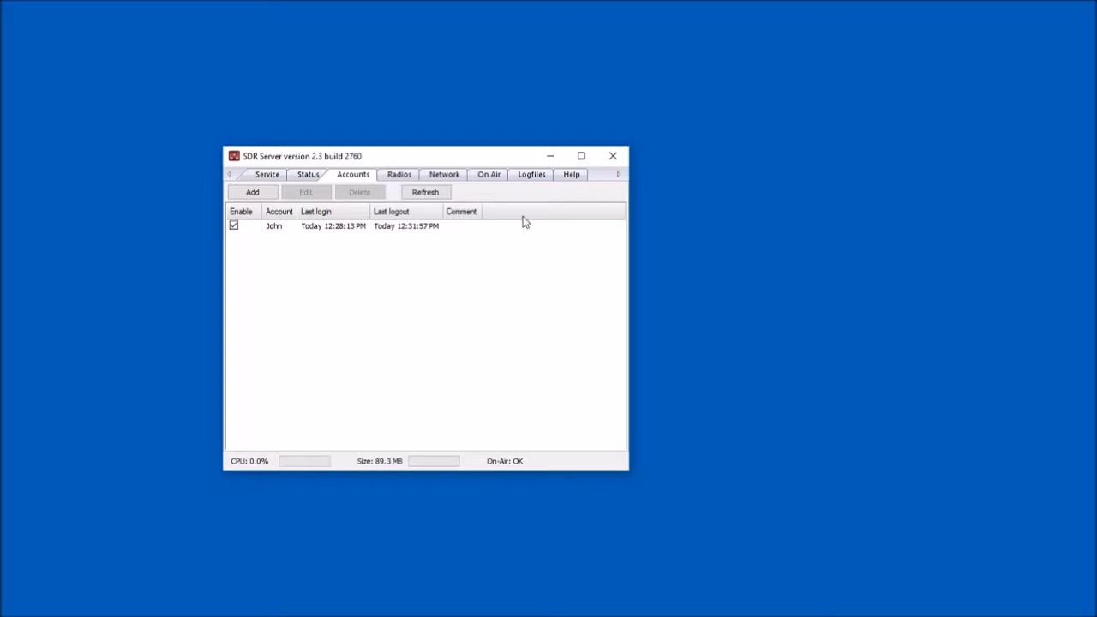
click(445, 176)
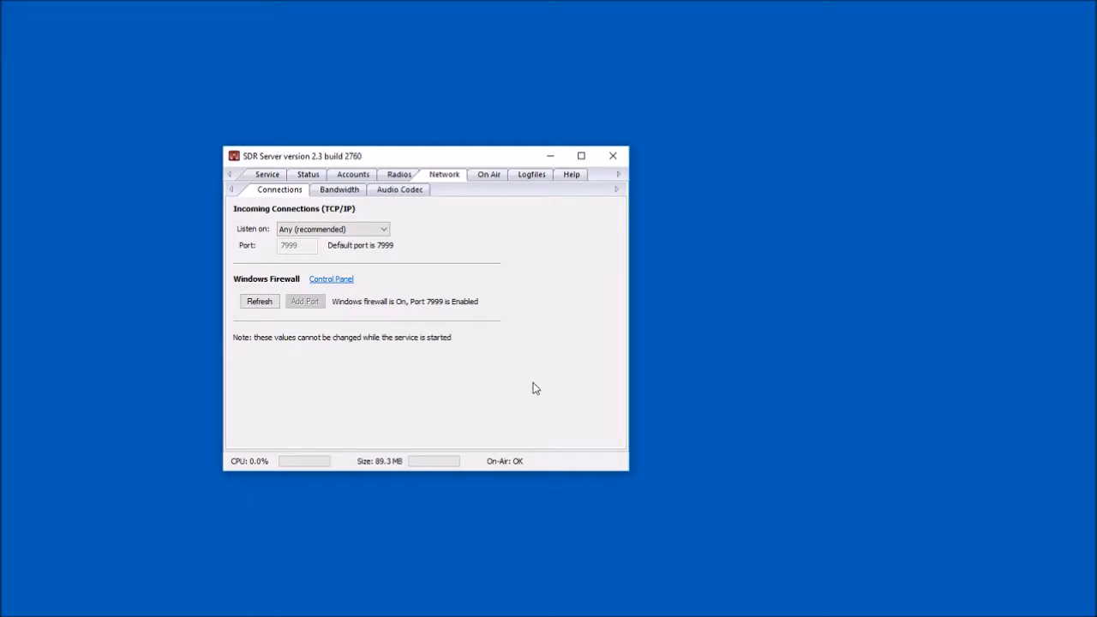
click(340, 189)
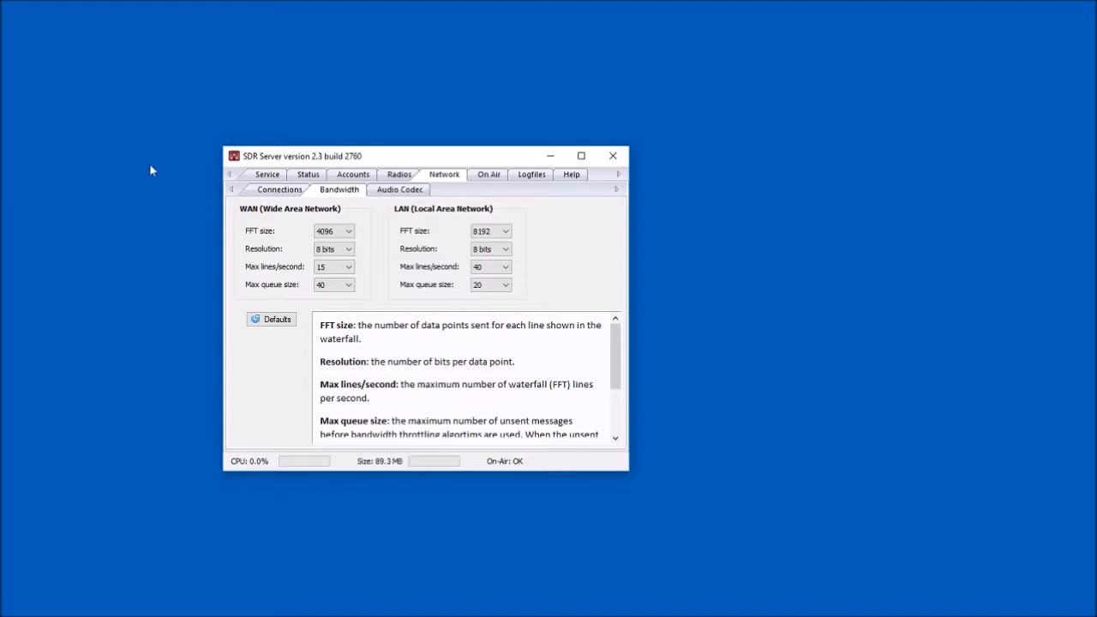
click(383, 191)
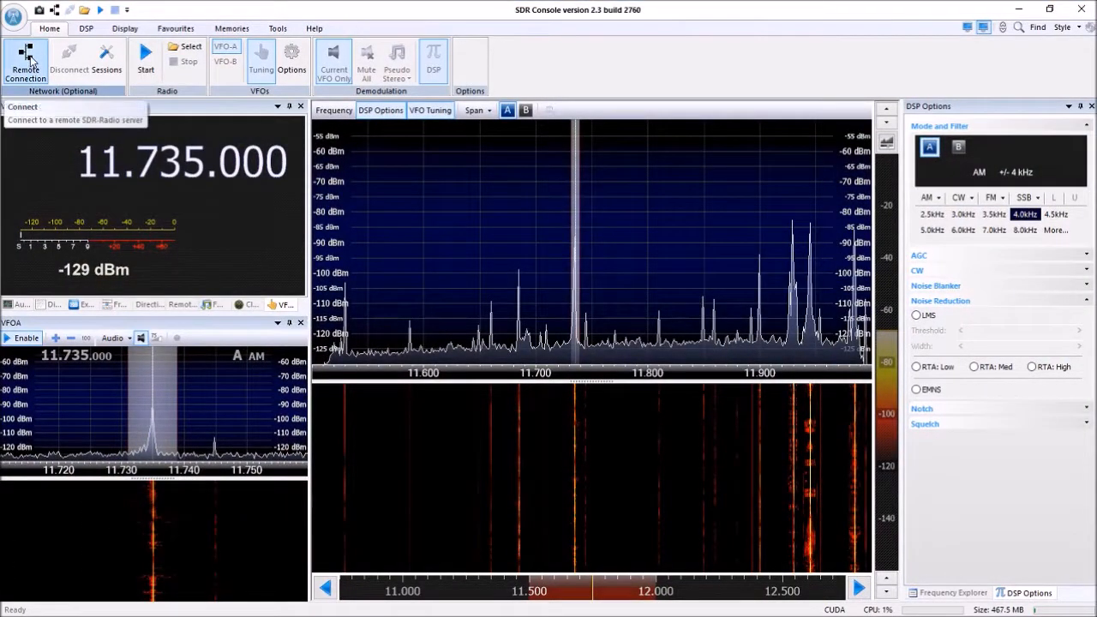
In SDR Console, connect to the remote server at 192.168.0.13 and start its Perseus 1.0 radio.
click(28, 58)
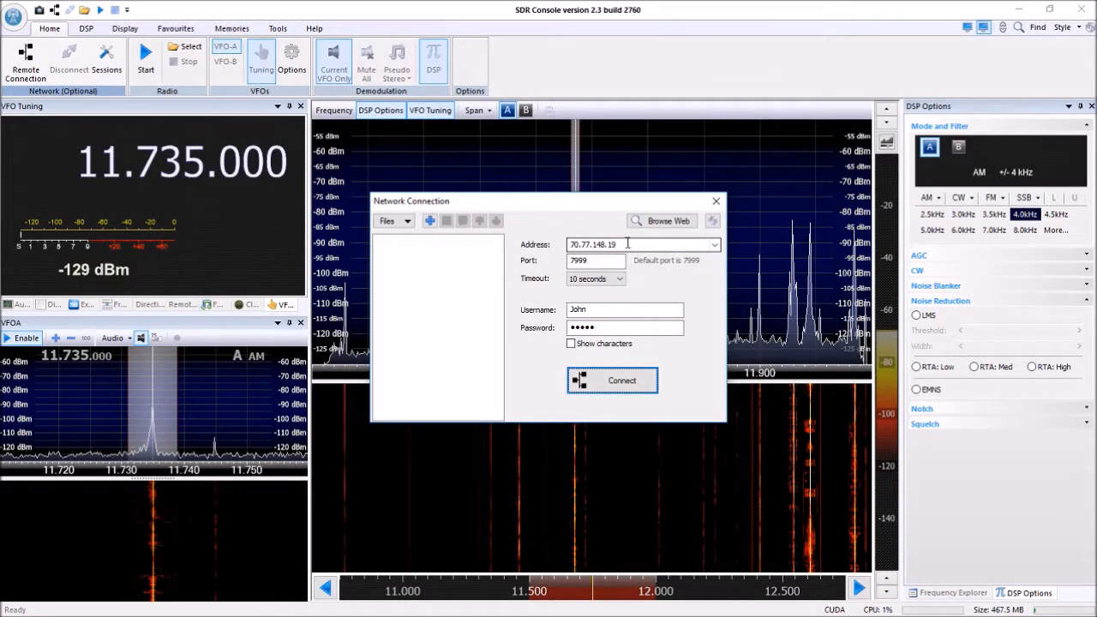
drag(626, 245, 530, 251)
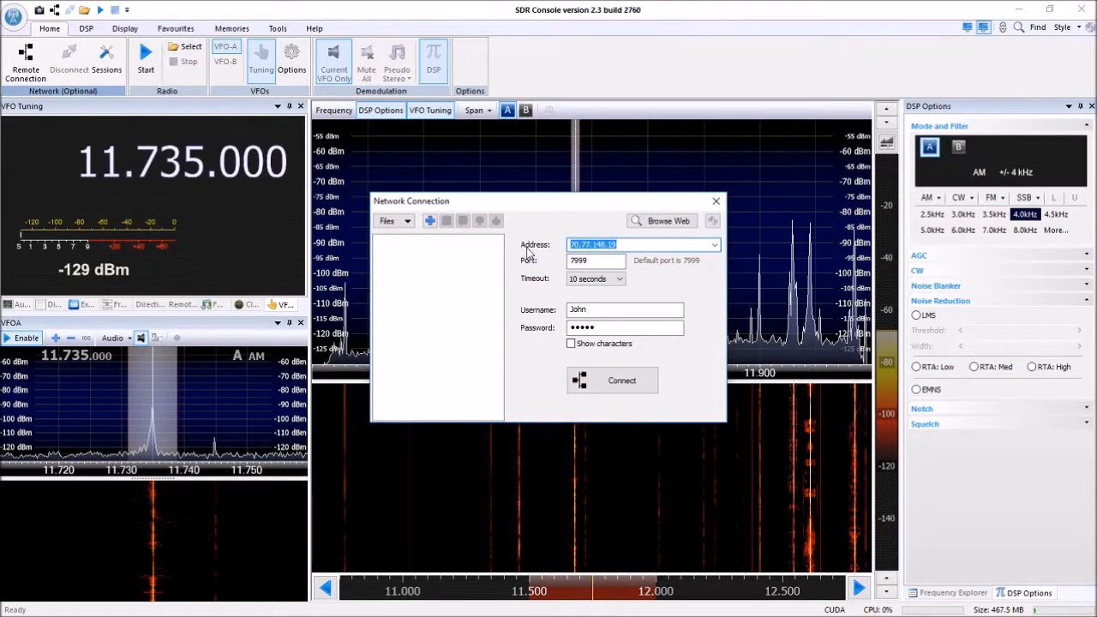
text(192.168.0.13)
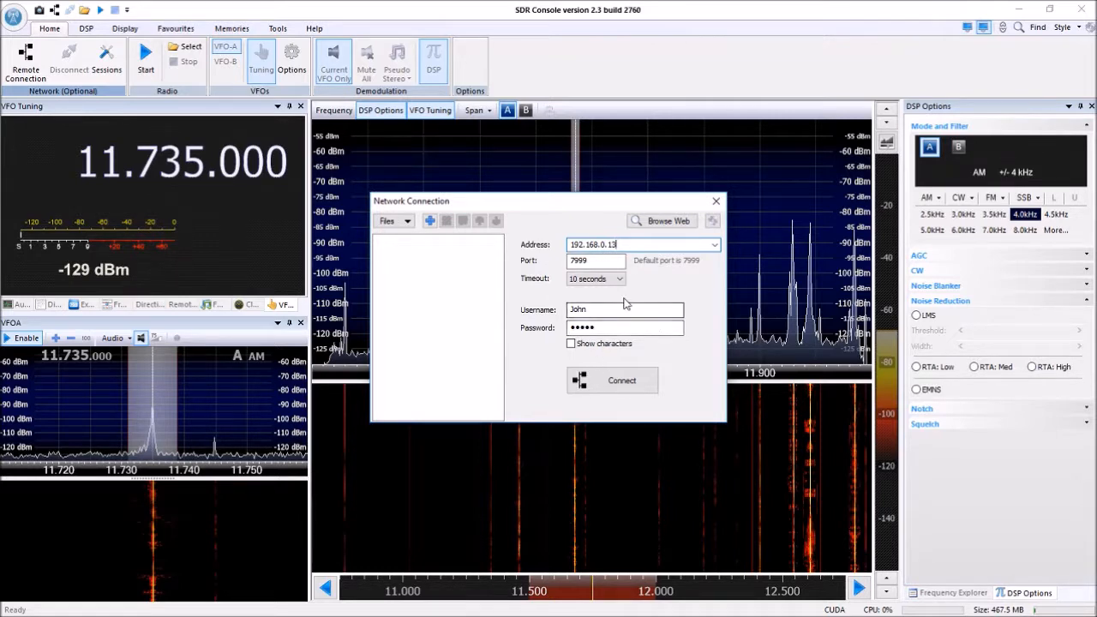
click(627, 385)
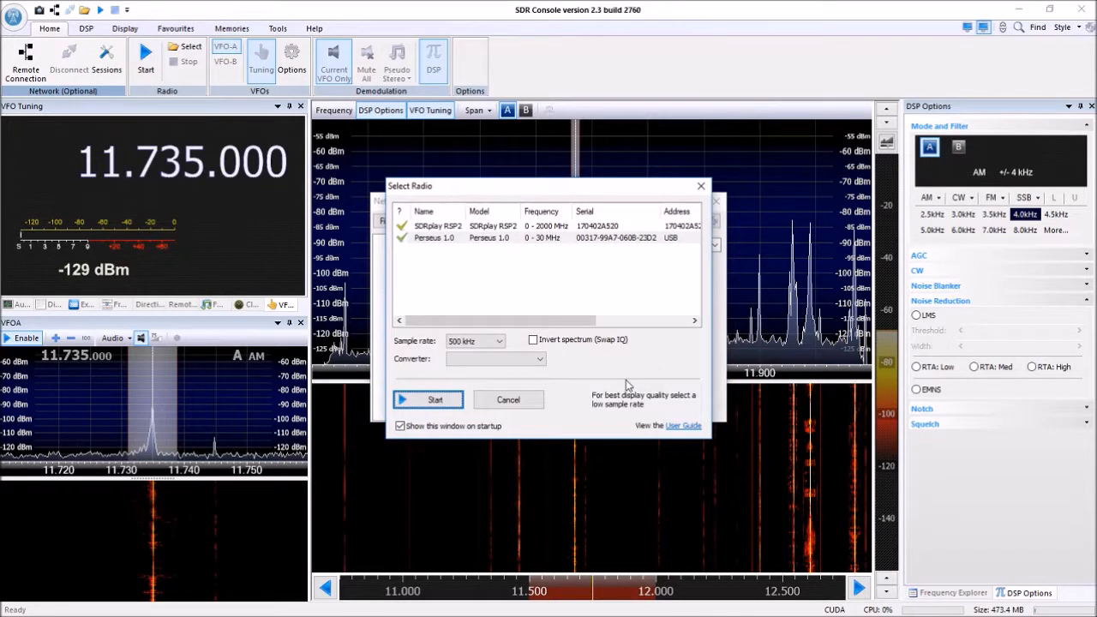
click(445, 239)
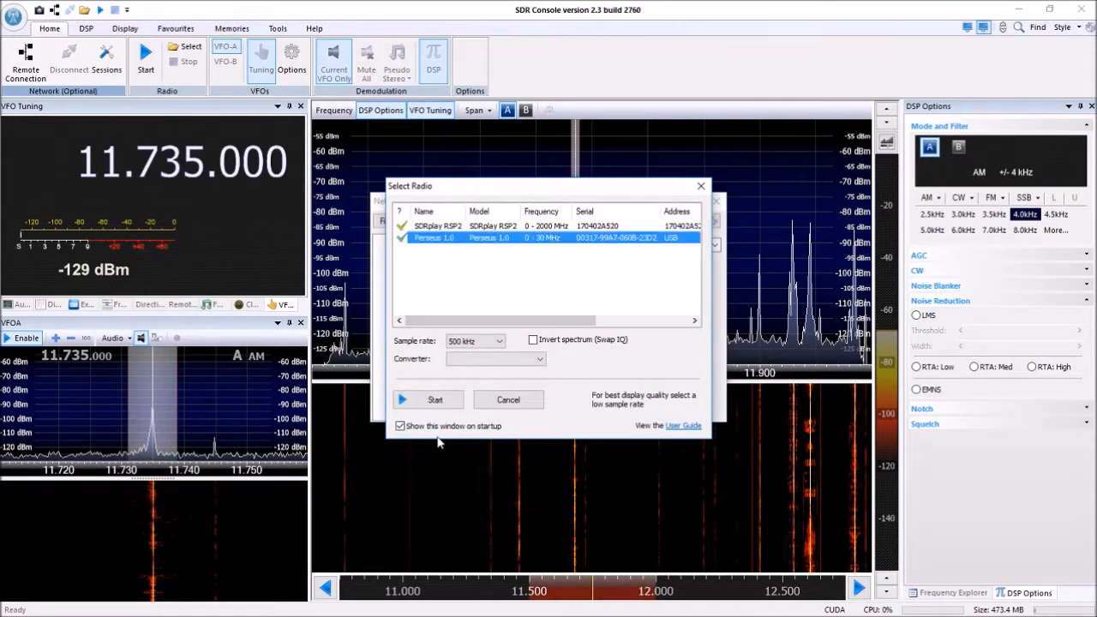
click(435, 400)
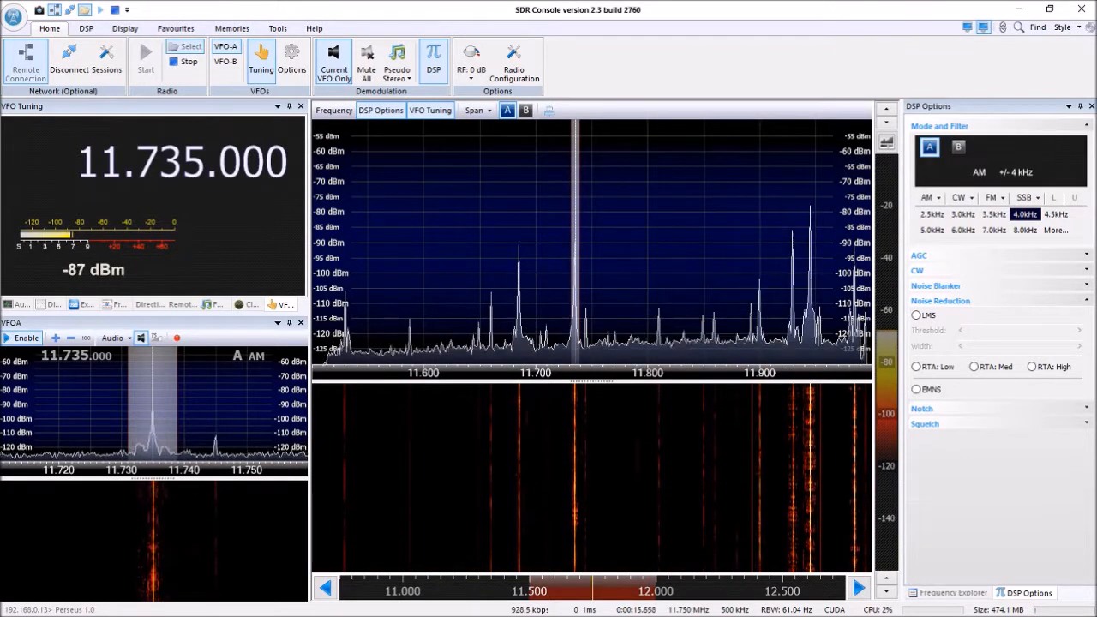
Switch to SDR Server and check its bandwidth, incoming connection, user status and On Air pages before dismissing its window.
key(alt+Tab)
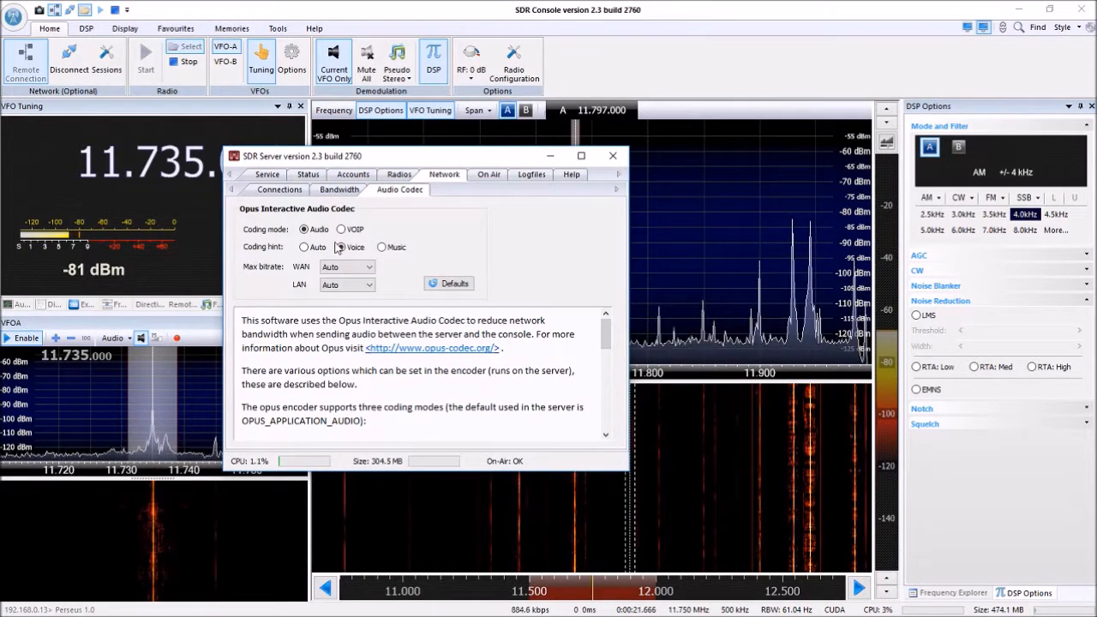
click(340, 190)
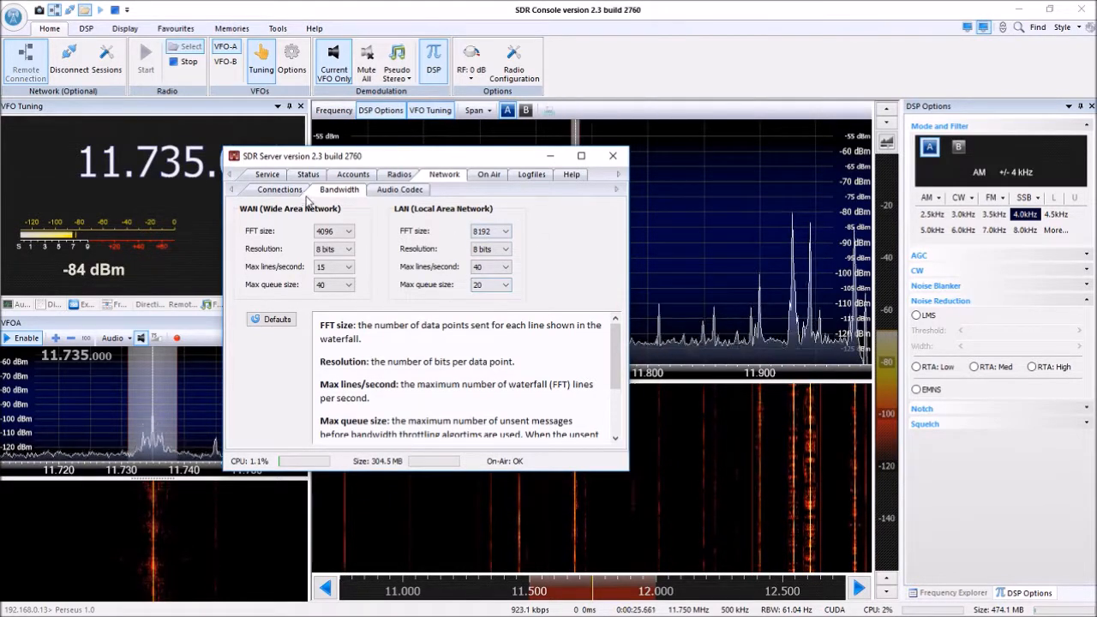
click(279, 190)
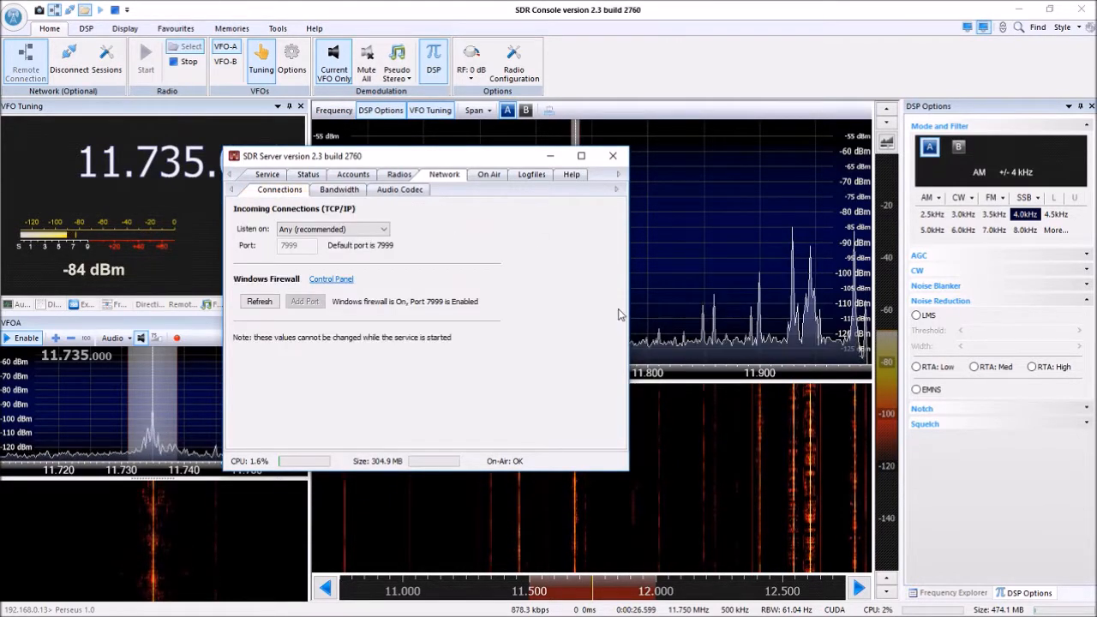
click(308, 174)
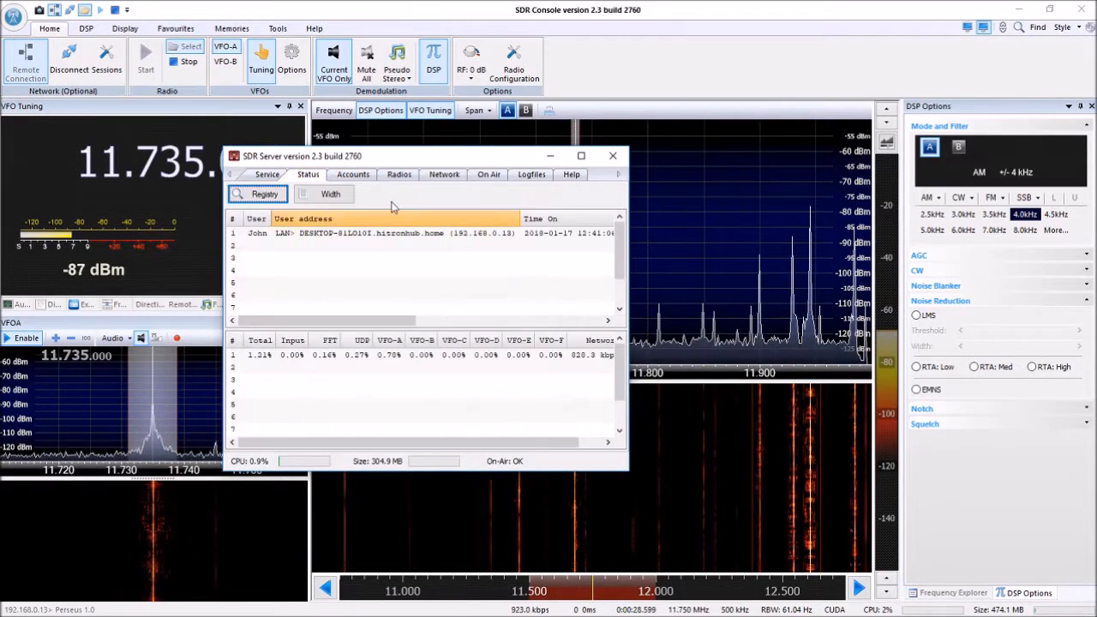
click(488, 175)
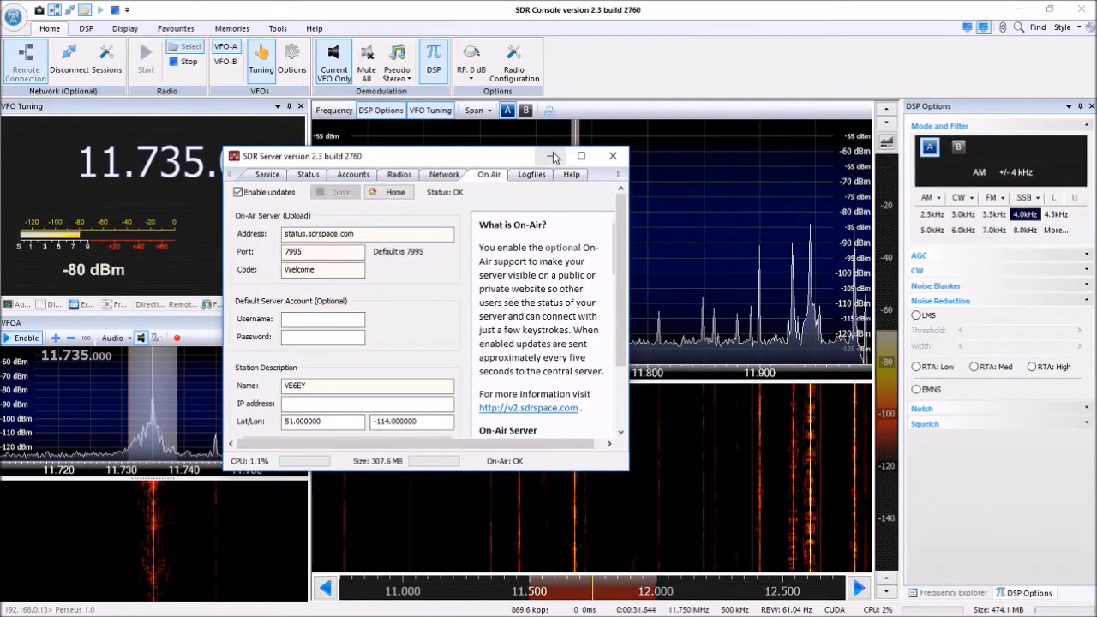
click(613, 155)
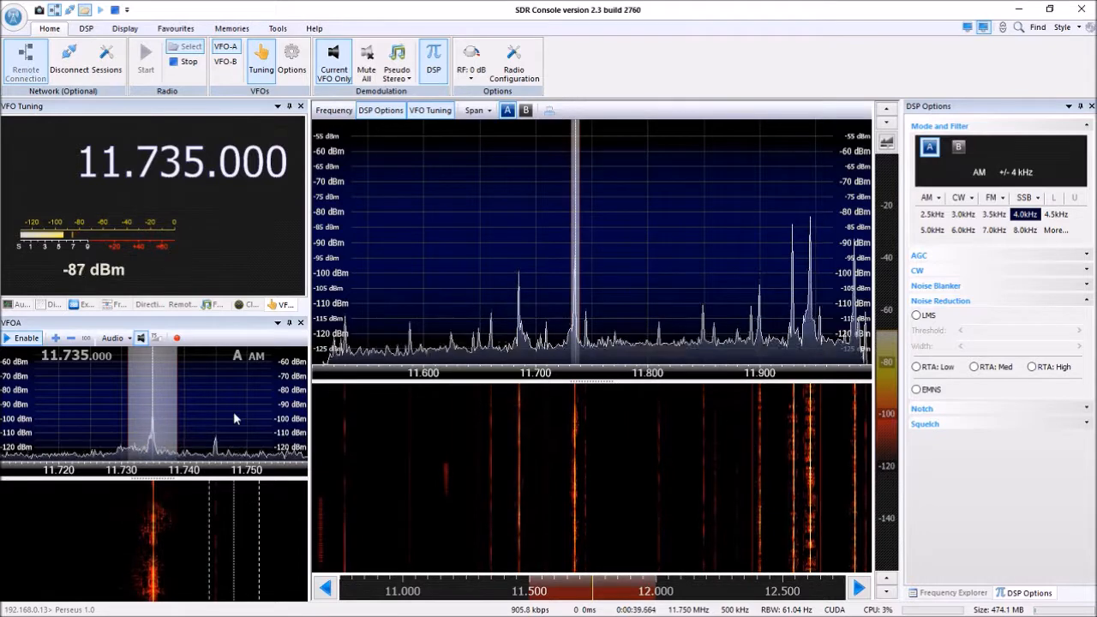
Disconnect the console from the remote server and examine the On Air upload and station description settings in SDR Server.
click(67, 64)
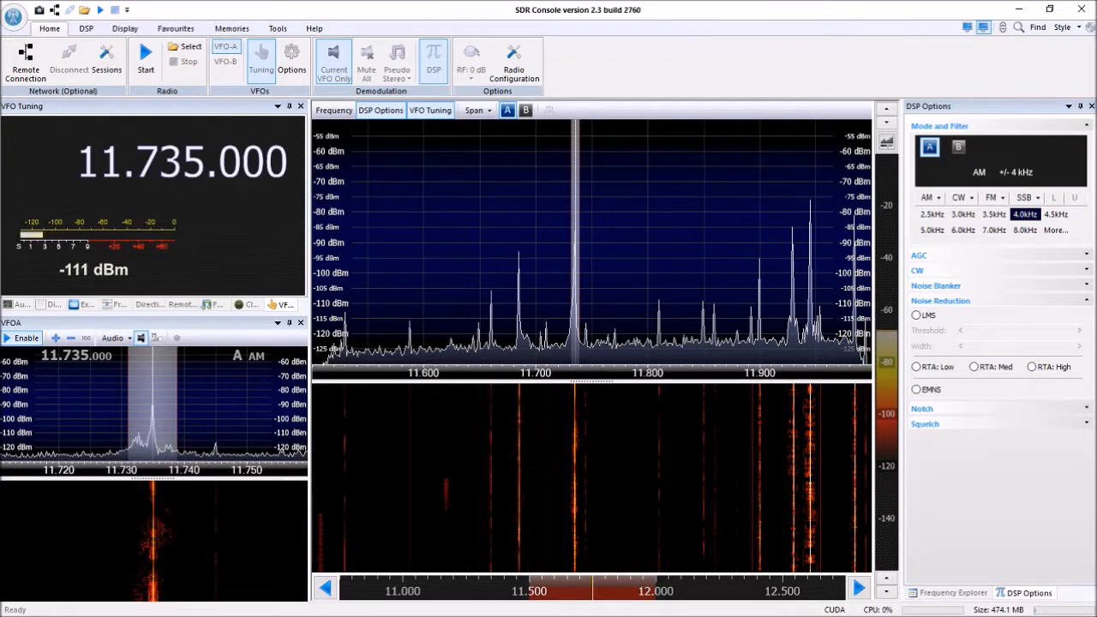
key(alt+Tab)
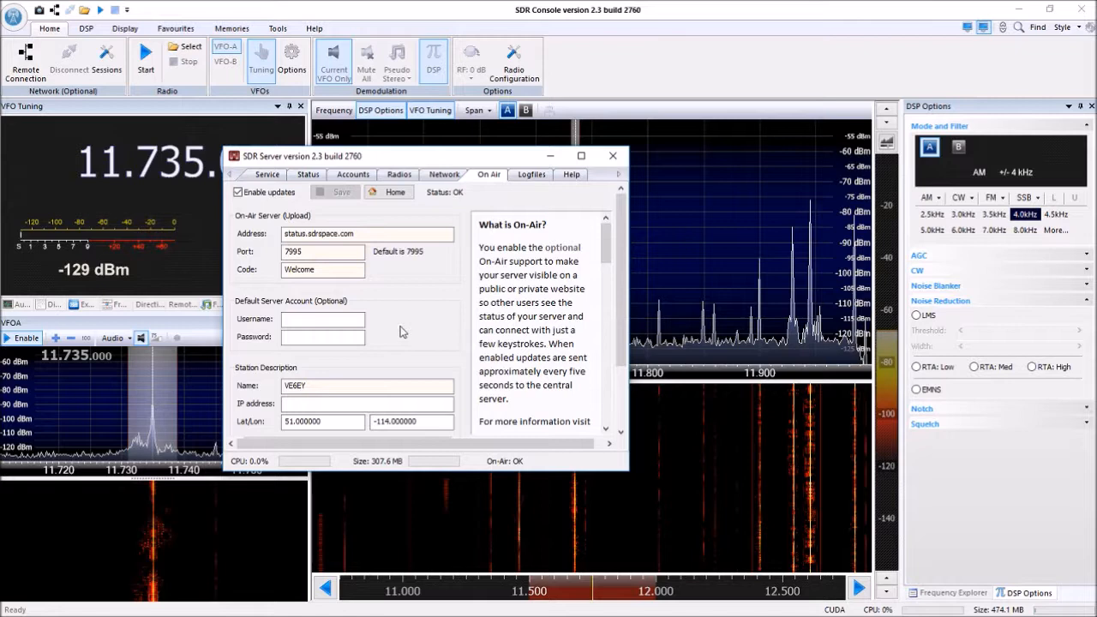
scroll(403, 332, down, 1)
scroll(343, 373, down, 1)
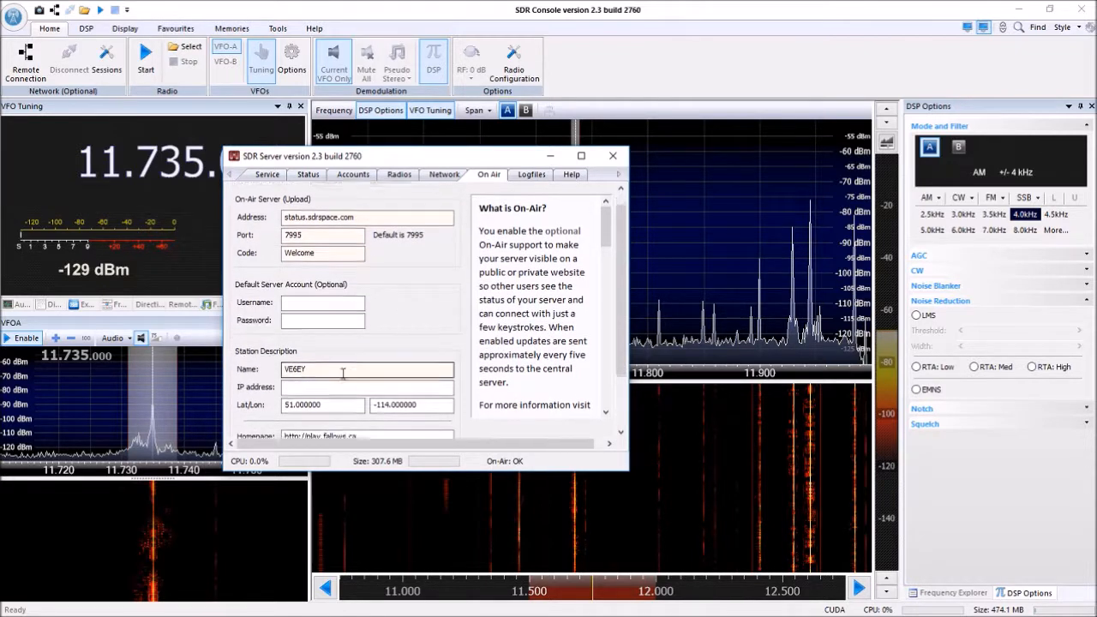
scroll(343, 374, down, 4)
scroll(343, 377, down, 2)
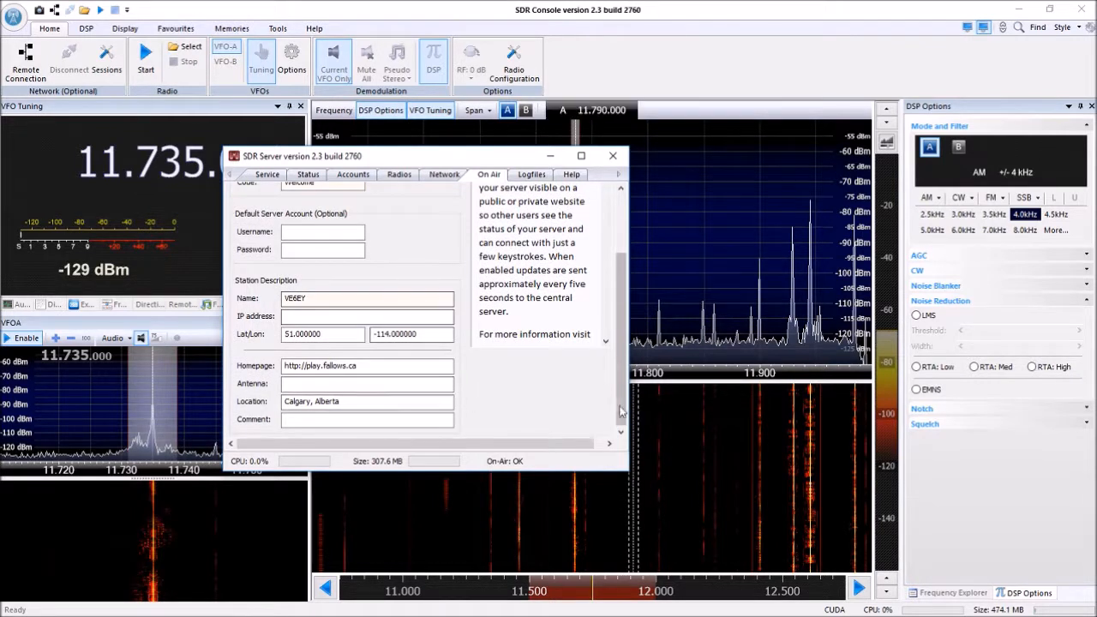
drag(627, 411, 627, 349)
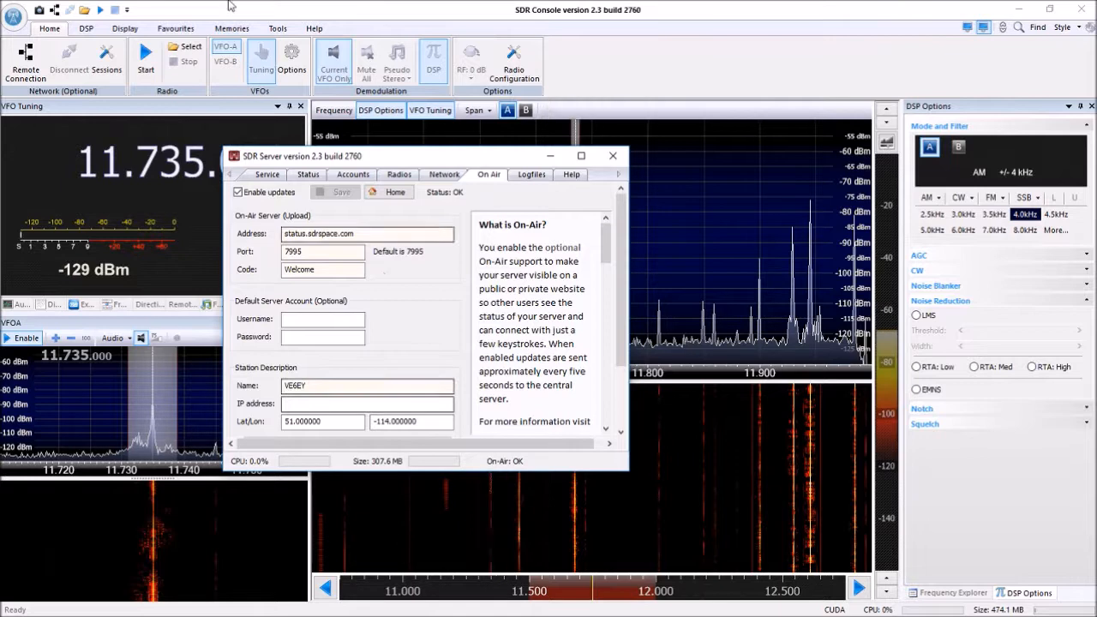
In SDR Console, browse the public servers for a new remote connection and select the VE6EY server.
click(197, 12)
click(26, 73)
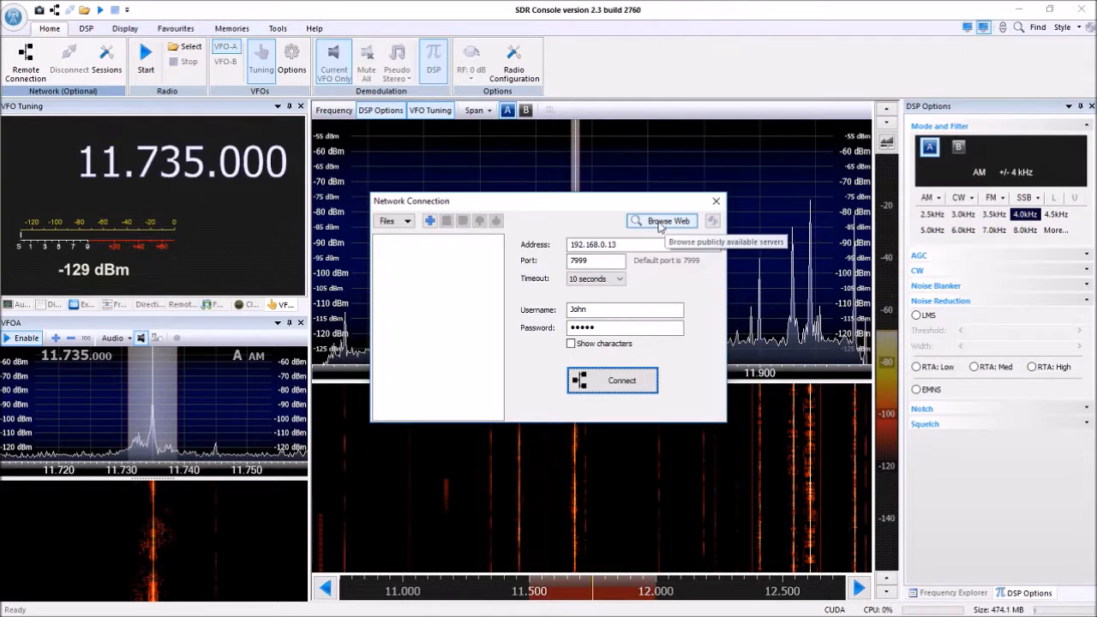
click(659, 223)
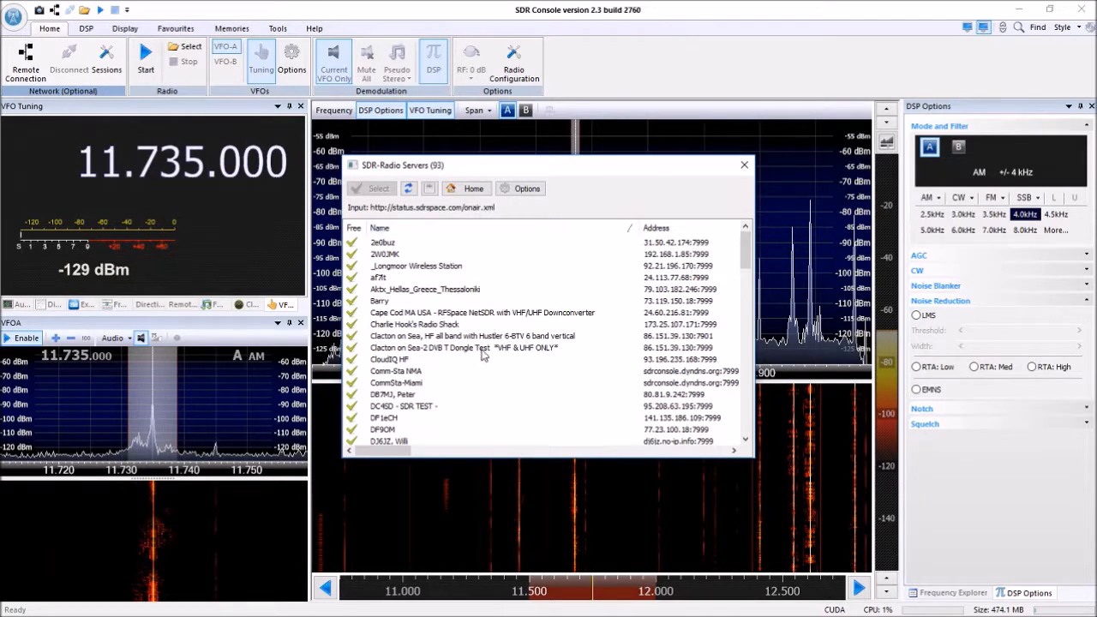
scroll(493, 371, down, 5)
scroll(493, 370, down, 4)
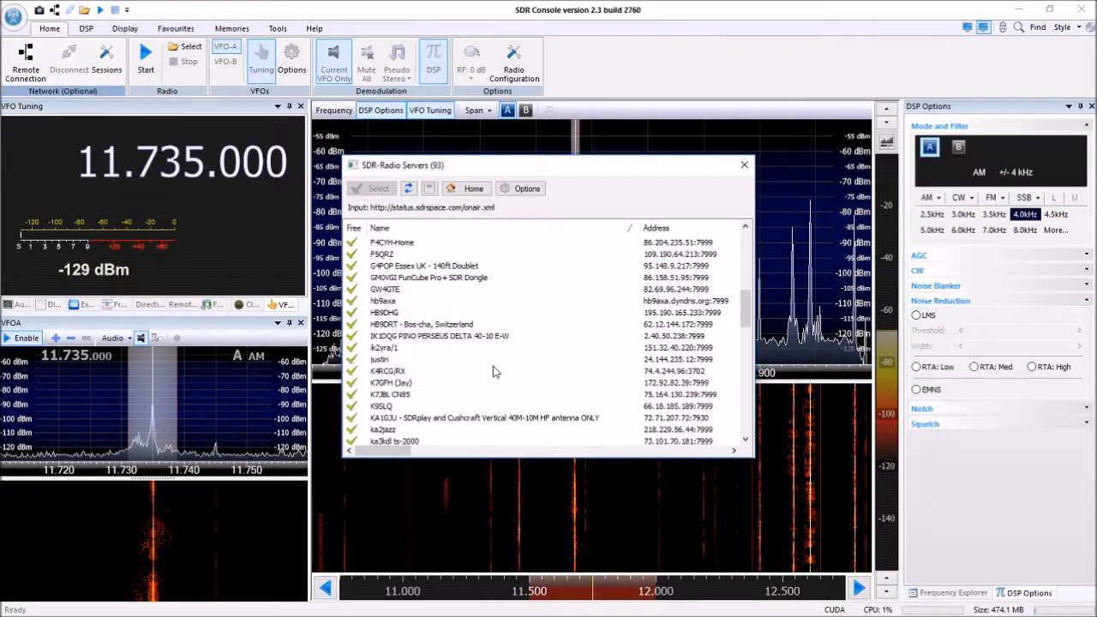
drag(394, 451, 376, 470)
drag(747, 315, 747, 410)
click(386, 371)
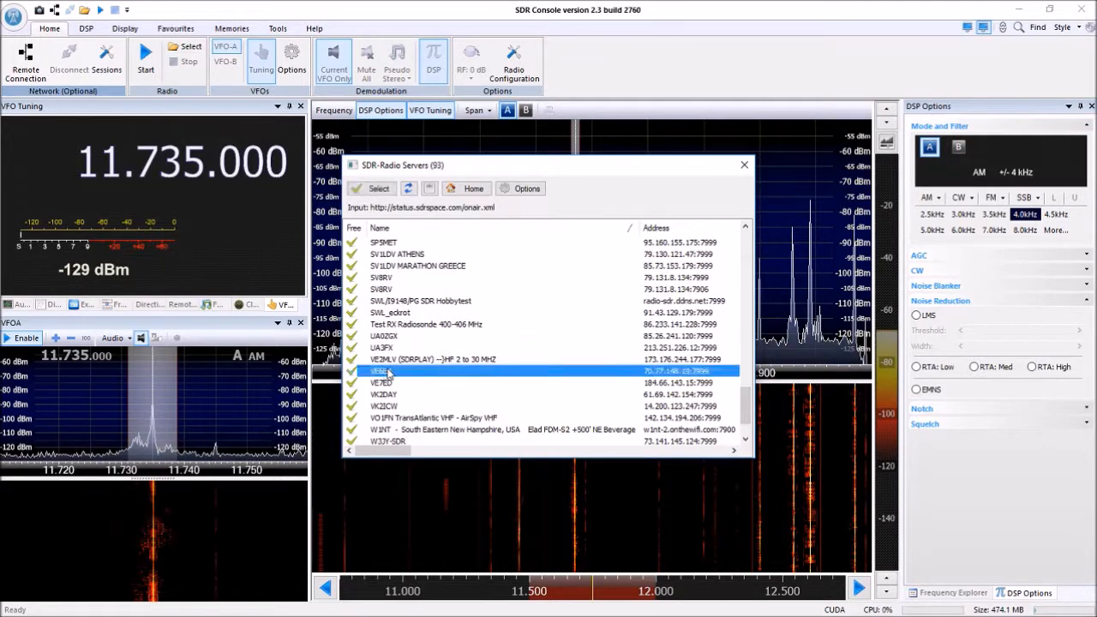
click(376, 190)
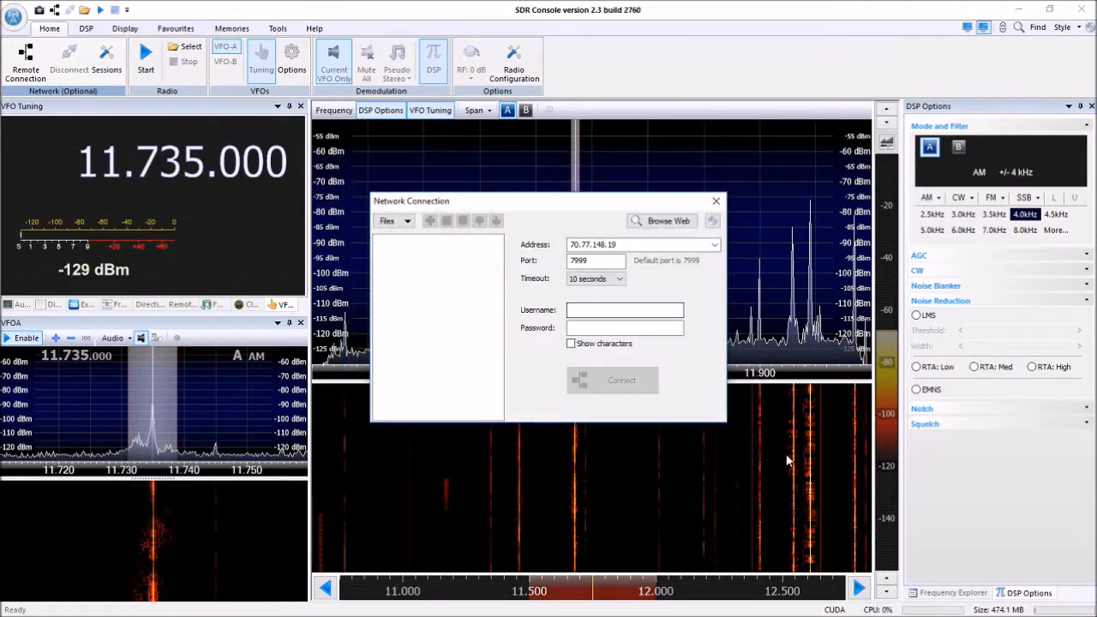
Enter the account username and password for the selected server and connect to it.
click(591, 313)
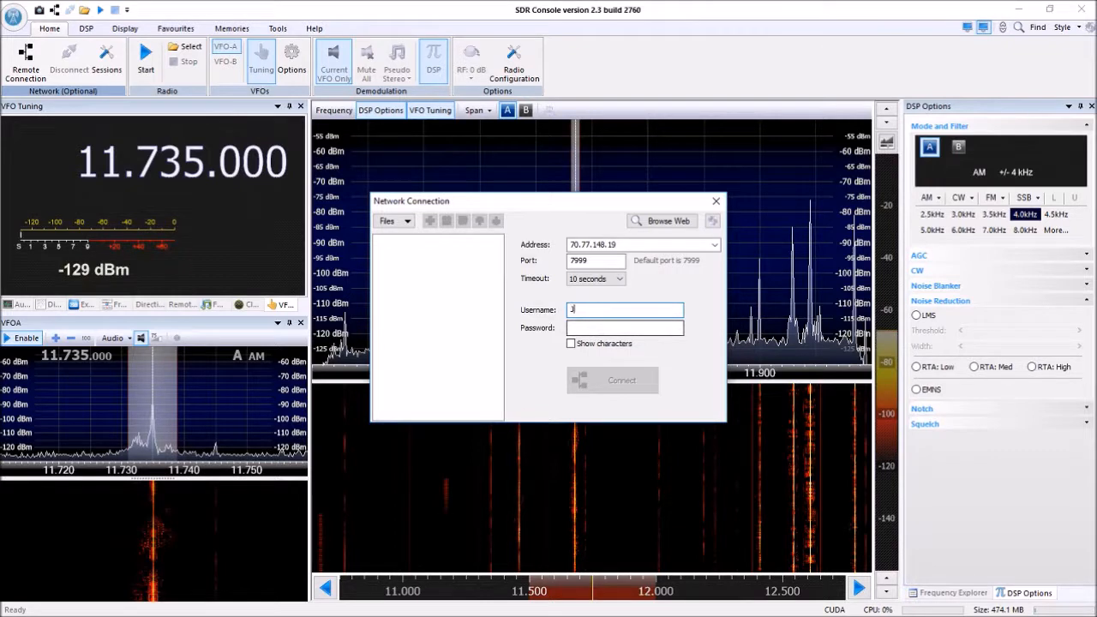
key(Tab)
text(•)
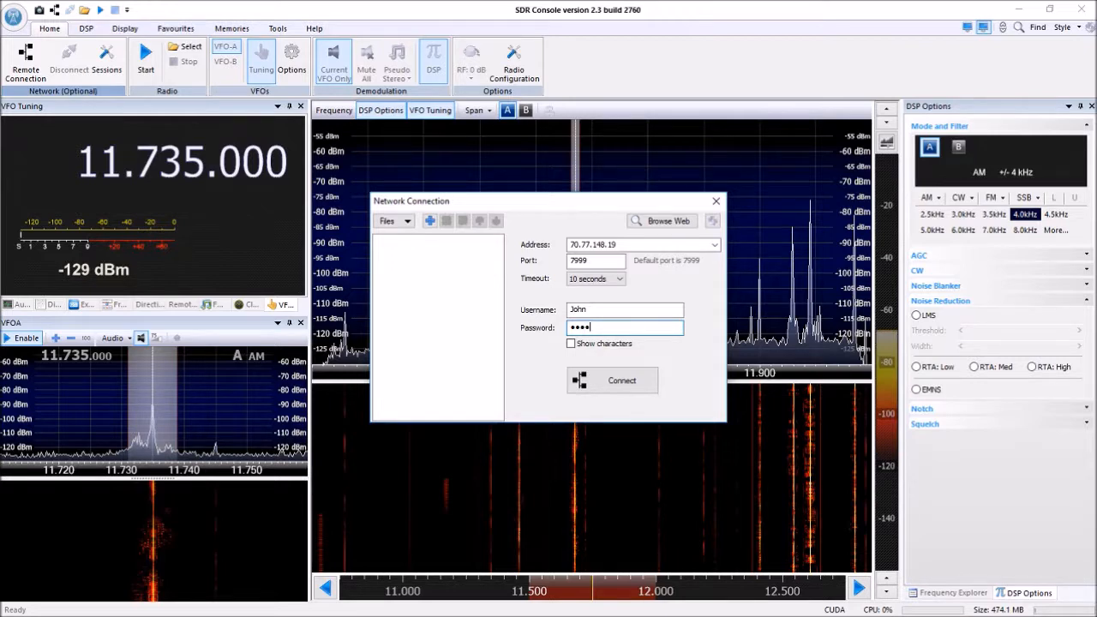
click(620, 383)
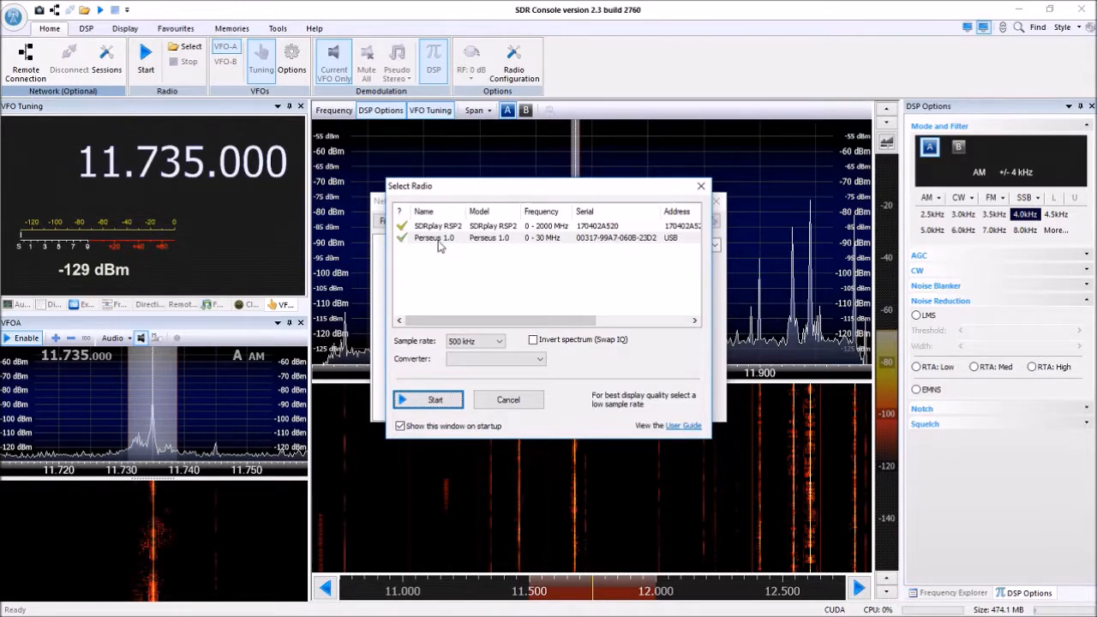
Select the Perseus 1.0 radio offered by the remote server and start it.
click(440, 245)
click(427, 399)
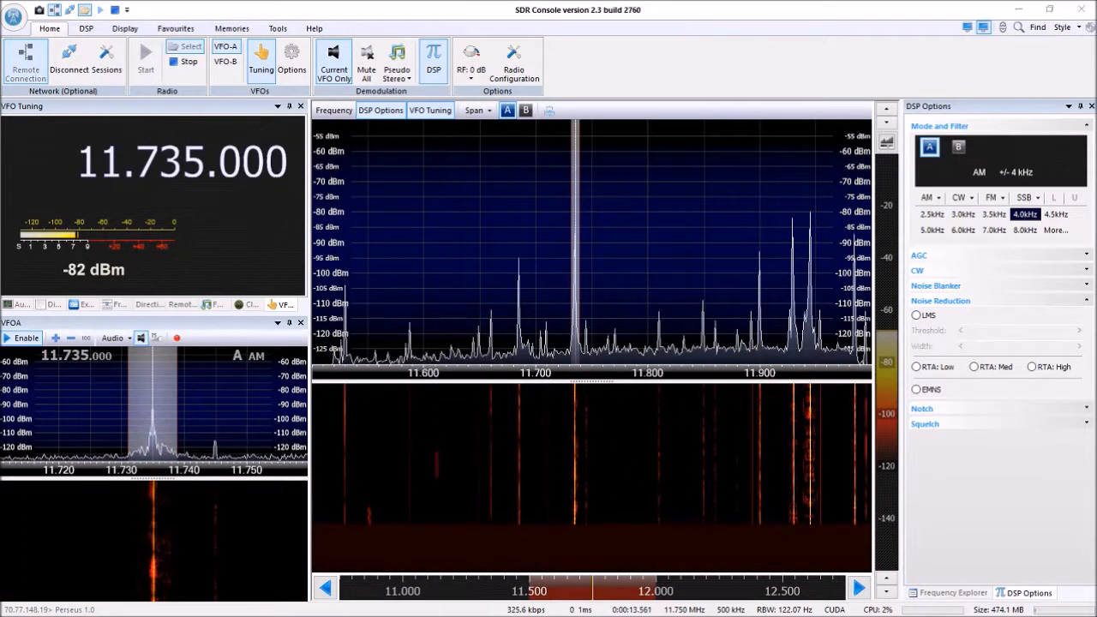
Switch to SDR Server to examine its service and incoming network connection pages, and return to SDR Console with the server window minimized.
key(alt+Tab)
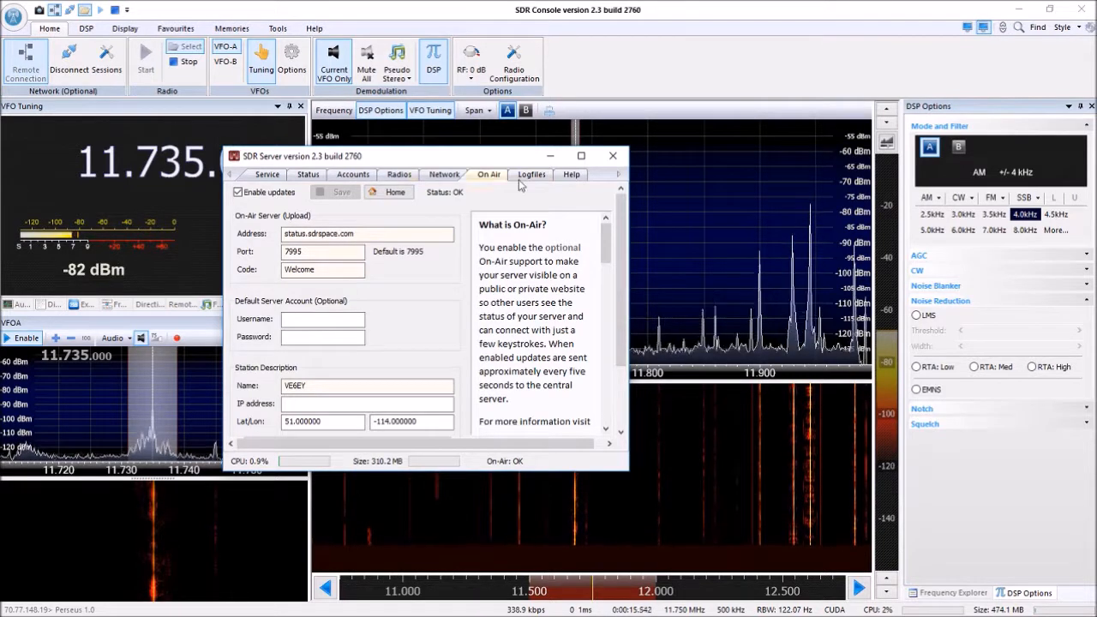
click(266, 174)
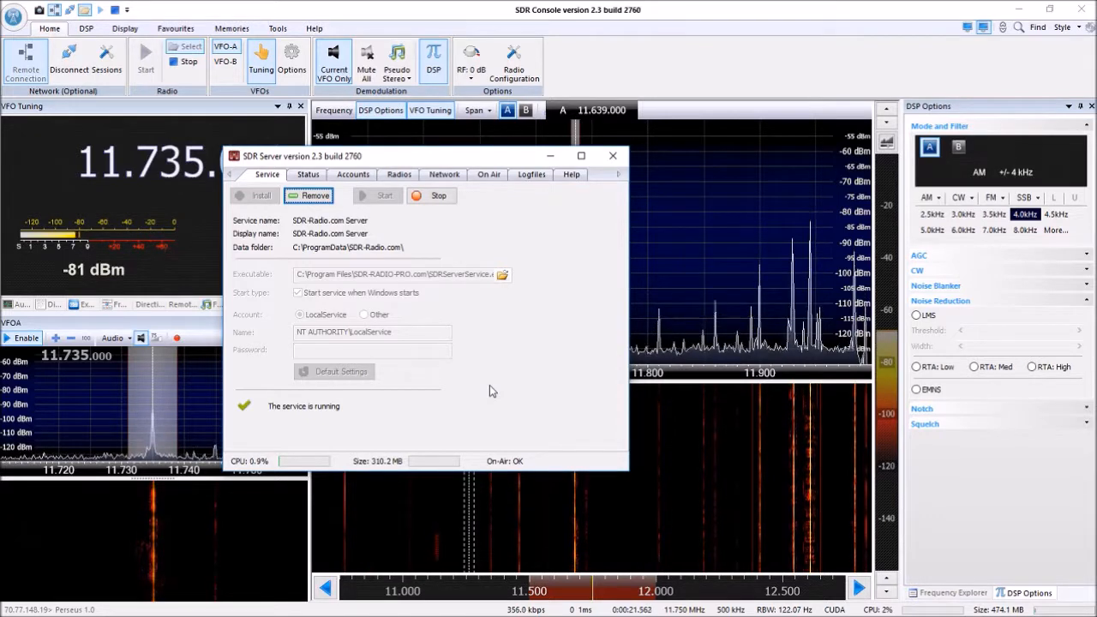
click(281, 10)
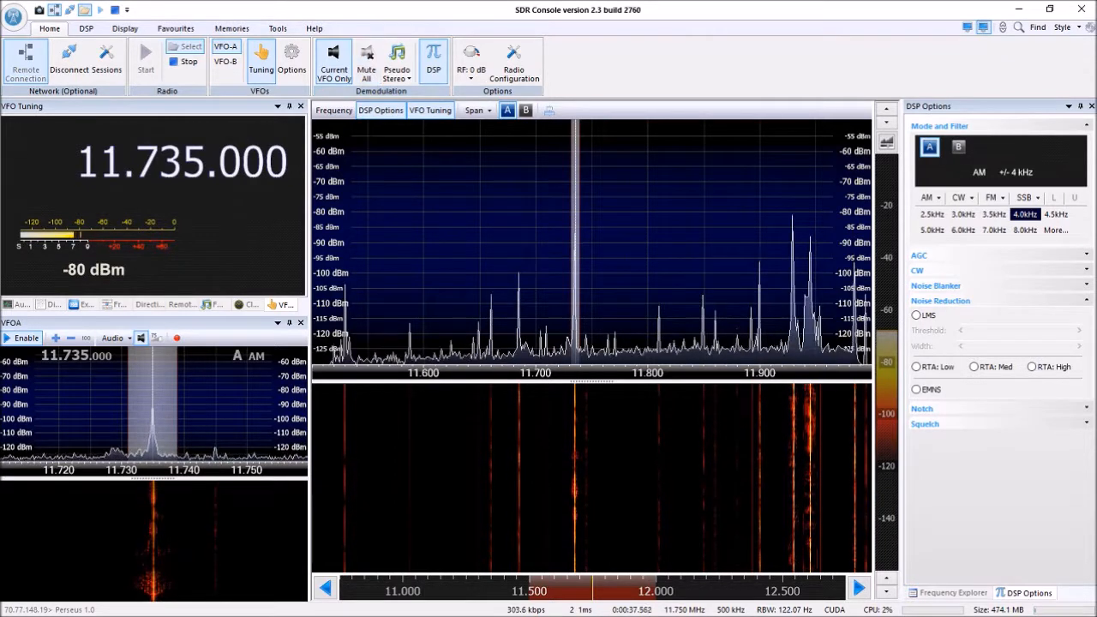
key(alt+Tab)
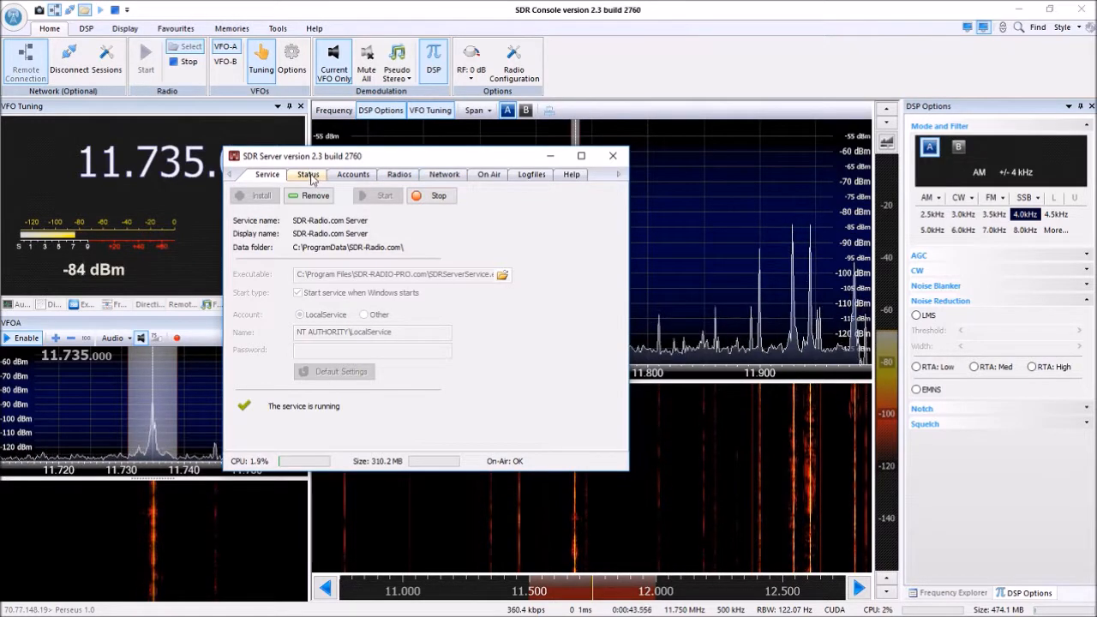
click(446, 175)
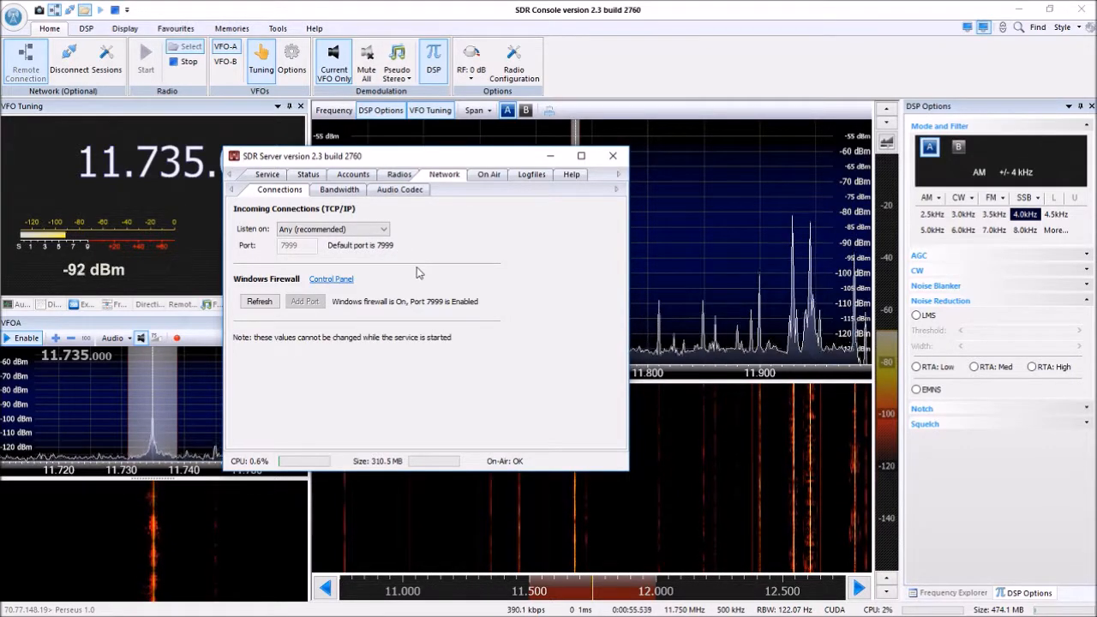
click(547, 158)
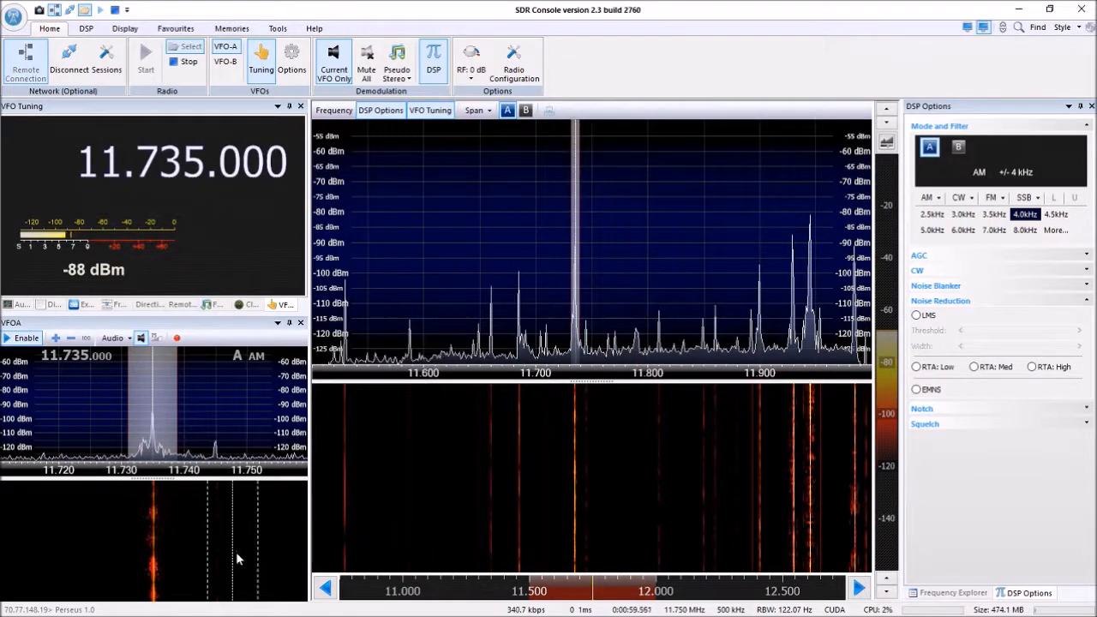
Tune VFO A to the strong signal near the upper end of the spectrum, fine-tuning it to 11.945.000 MHz.
click(816, 343)
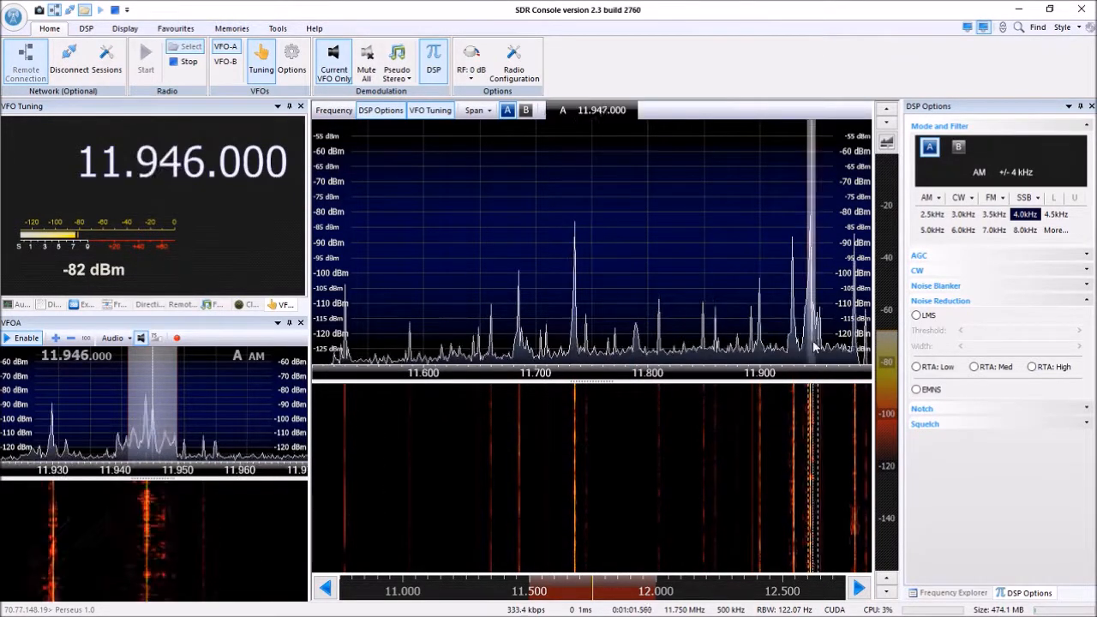
scroll(779, 319, up, 1)
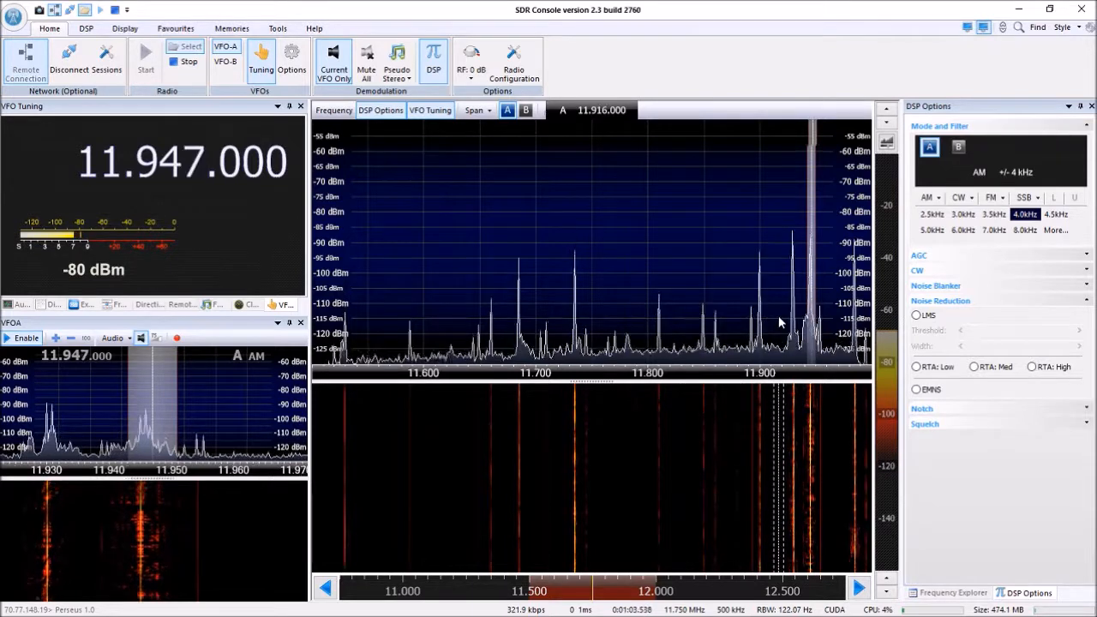
scroll(587, 301, down, 1)
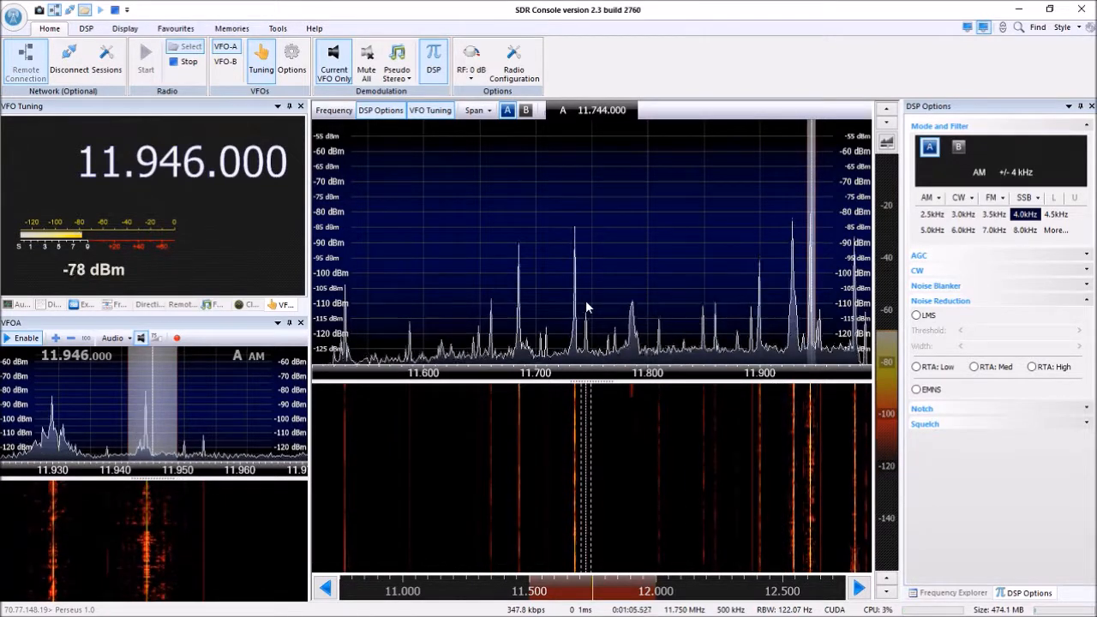
scroll(586, 302, down, 1)
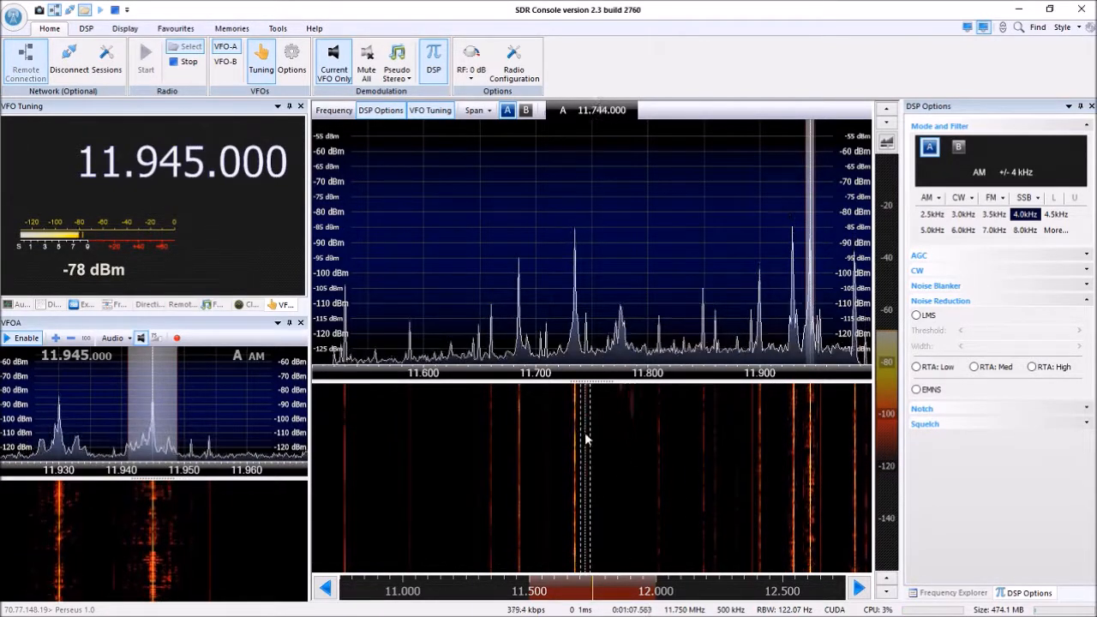